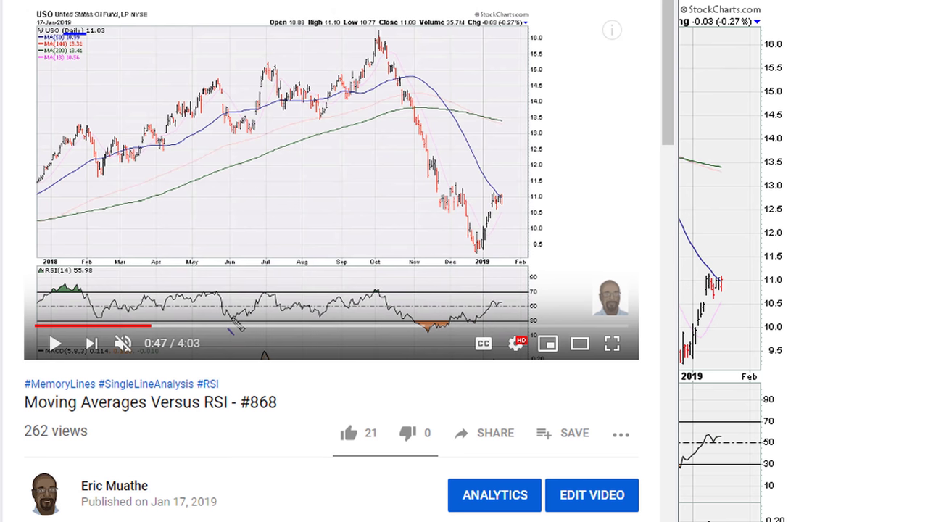
# Box the video title, clear that box, then circle the October price peak
pyautogui.moveTo(21, 391); pyautogui.dragTo(292, 419)
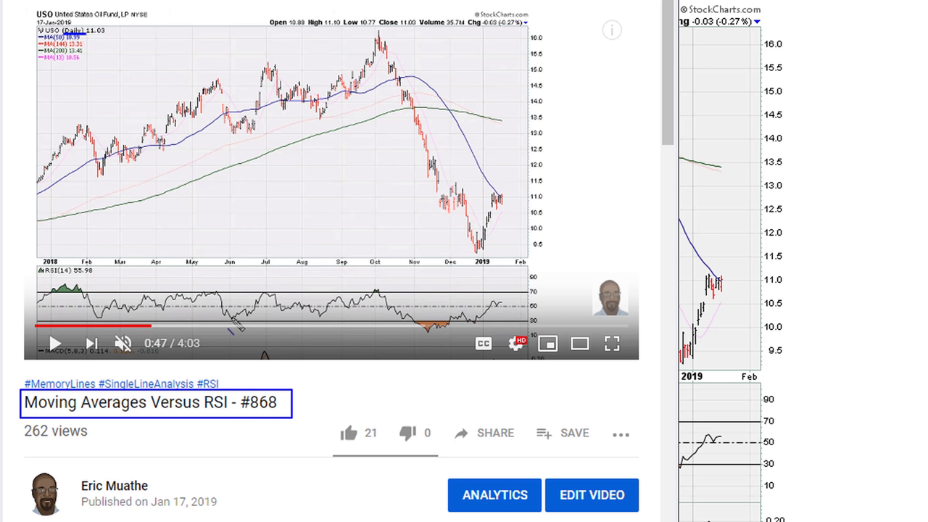
pyautogui.press('Escape')
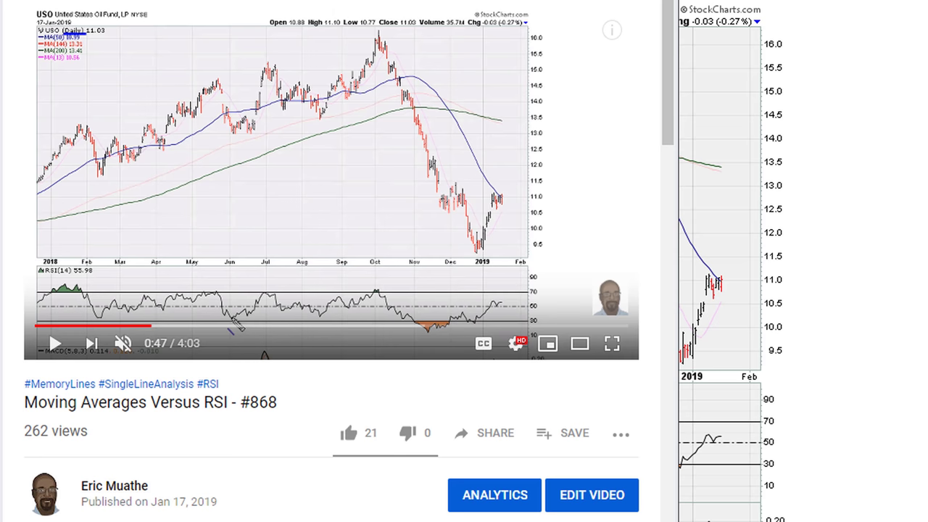
pyautogui.moveTo(367, 33)
pyautogui.mouseDown()
pyautogui.moveTo(390, 35)
pyautogui.moveTo(396, 62)
pyautogui.moveTo(368, 76)
pyautogui.moveTo(369, 34)
pyautogui.mouseUp()
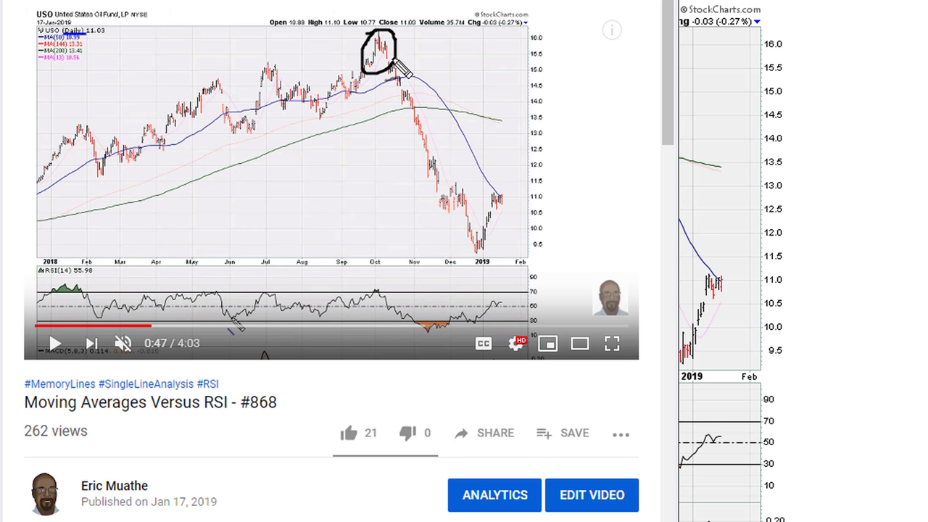
# Trace the drop from the October peak, draw an August-to-October line, and mark the RSI peak
pyautogui.moveTo(403, 82)
pyautogui.mouseDown()
pyautogui.moveTo(444, 145)
pyautogui.moveTo(473, 221)
pyautogui.moveTo(485, 211)
pyautogui.moveTo(479, 217)
pyautogui.mouseUp()
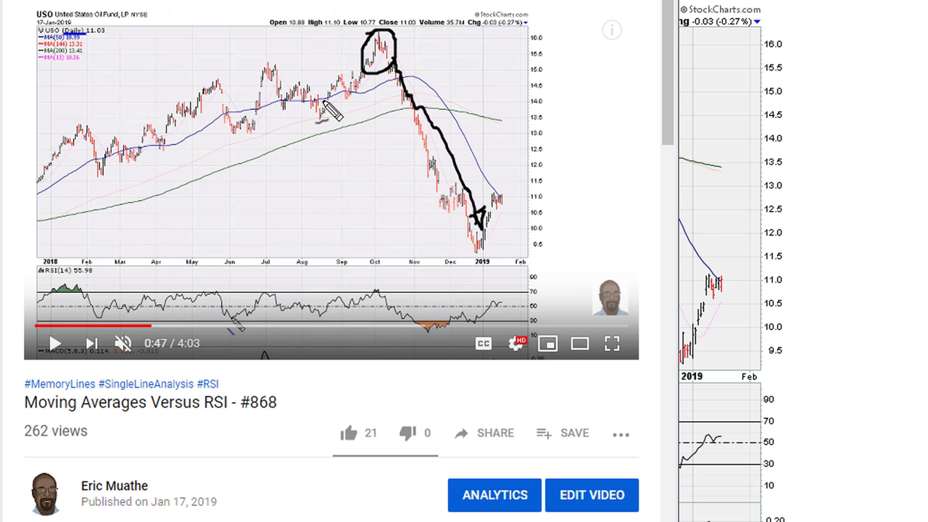
pyautogui.moveTo(323, 102); pyautogui.dragTo(396, 76)
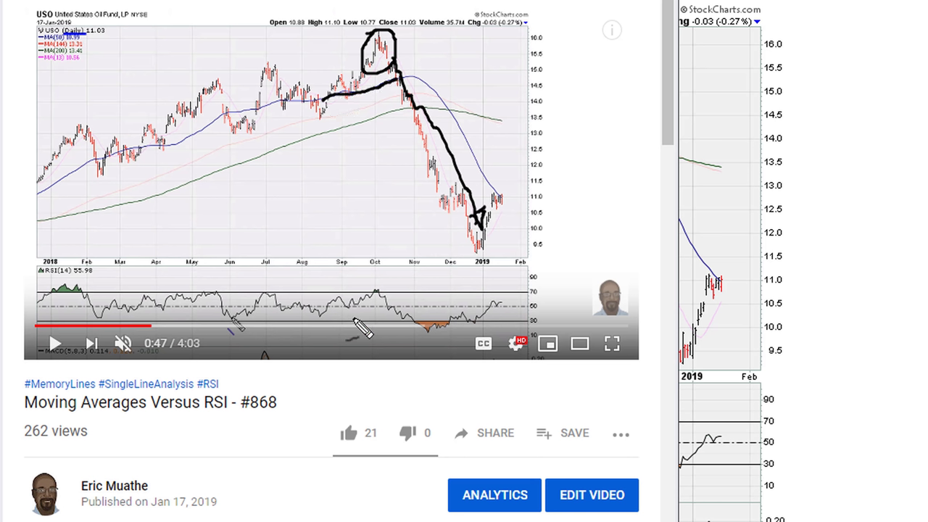
pyautogui.moveTo(346, 305)
pyautogui.mouseDown()
pyautogui.moveTo(383, 294)
pyautogui.moveTo(399, 309)
pyautogui.mouseUp()
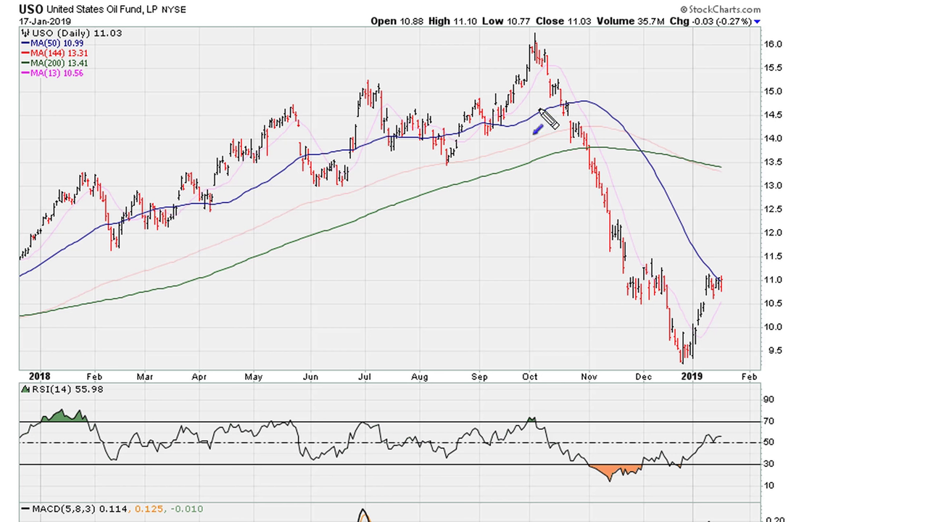
# Mark the October peak with a thick blue up-arrow, a magenta drop trace and a magenta circle
pyautogui.moveTo(533, 113); pyautogui.dragTo(533, 59)
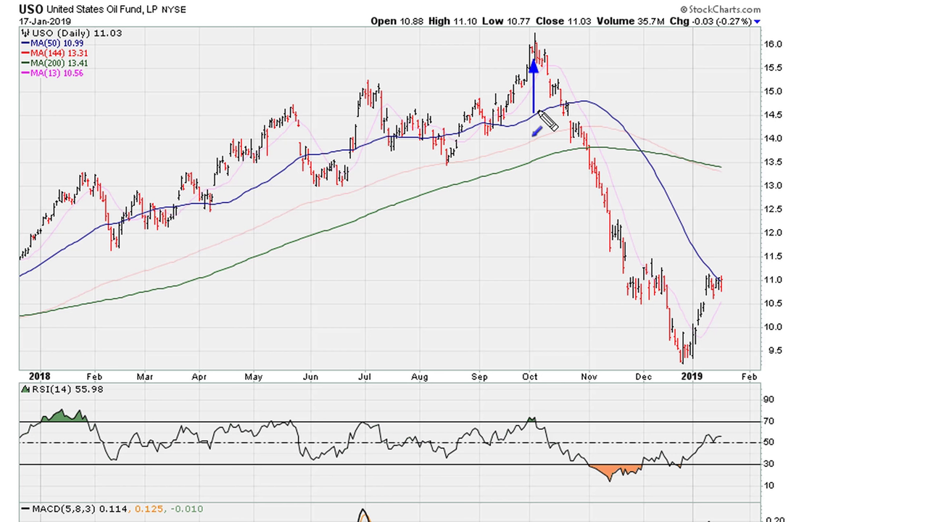
pyautogui.moveTo(537, 112); pyautogui.dragTo(537, 64)
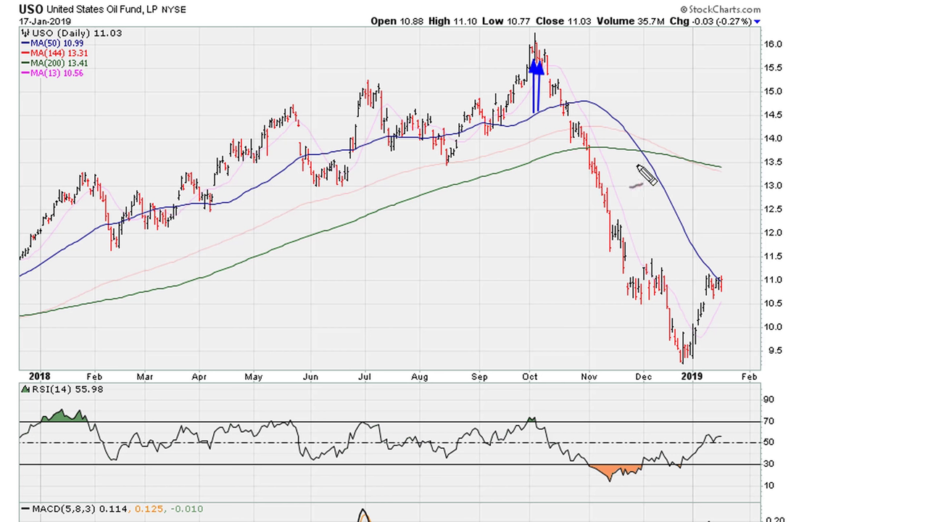
pyautogui.moveTo(551, 50)
pyautogui.mouseDown()
pyautogui.moveTo(647, 257)
pyautogui.moveTo(647, 232)
pyautogui.moveTo(629, 244)
pyautogui.moveTo(649, 229)
pyautogui.mouseUp()
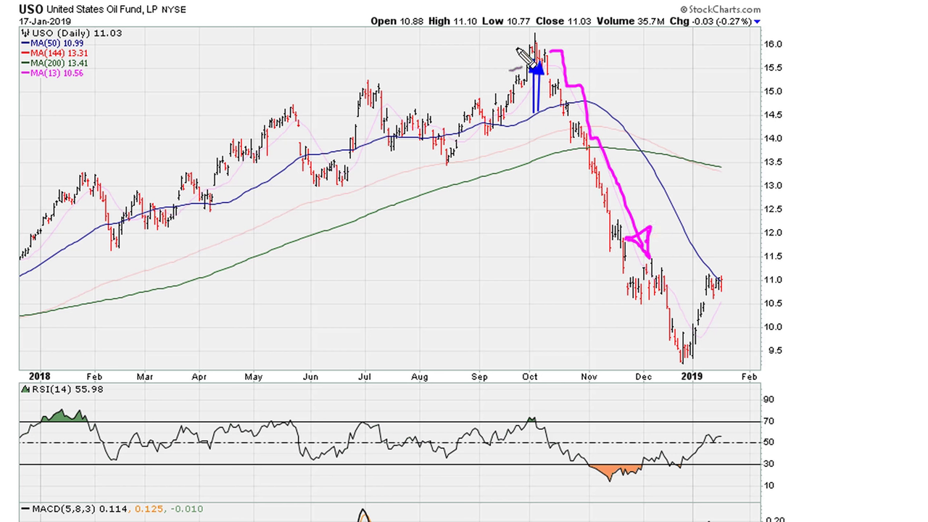
pyautogui.moveTo(517, 64)
pyautogui.mouseDown()
pyautogui.moveTo(524, 36)
pyautogui.moveTo(563, 52)
pyautogui.moveTo(523, 87)
pyautogui.moveTo(511, 57)
pyautogui.mouseUp()
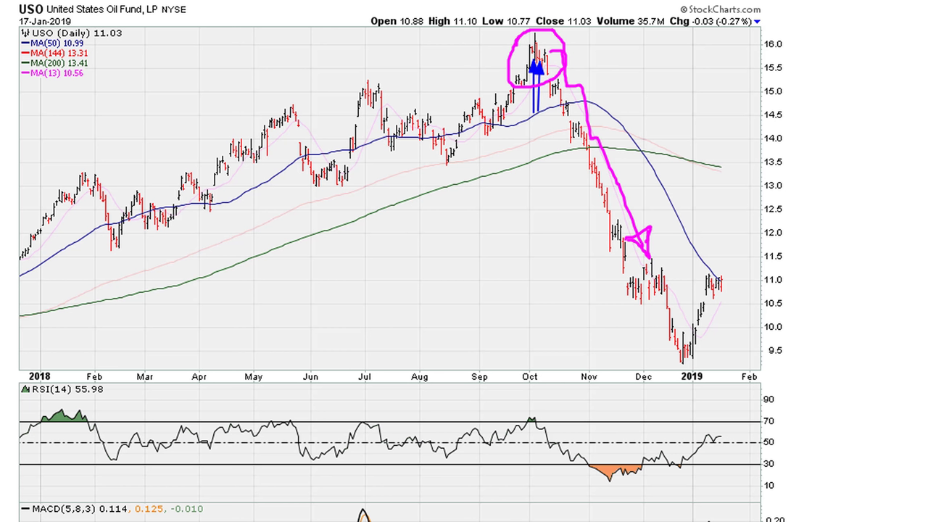
# Draw a blue line from the July high to October and handwrite 'TRAP!' beside the peak
pyautogui.moveTo(361, 88); pyautogui.dragTo(554, 92)
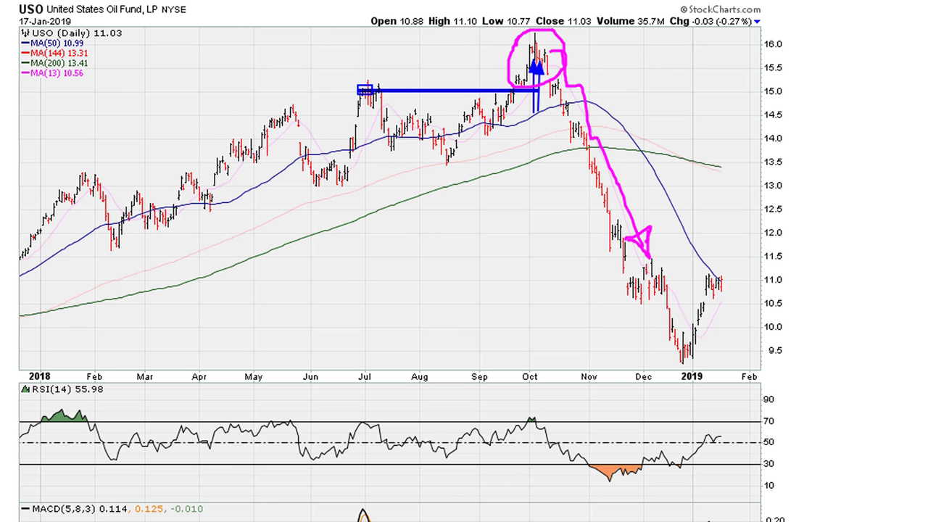
pyautogui.moveTo(601, 55); pyautogui.dragTo(630, 46)
pyautogui.moveTo(616, 51); pyautogui.dragTo(618, 89)
pyautogui.moveTo(628, 89); pyautogui.dragTo(662, 84)
pyautogui.moveTo(674, 42)
pyautogui.mouseDown()
pyautogui.moveTo(676, 90)
pyautogui.moveTo(683, 72)
pyautogui.mouseUp()
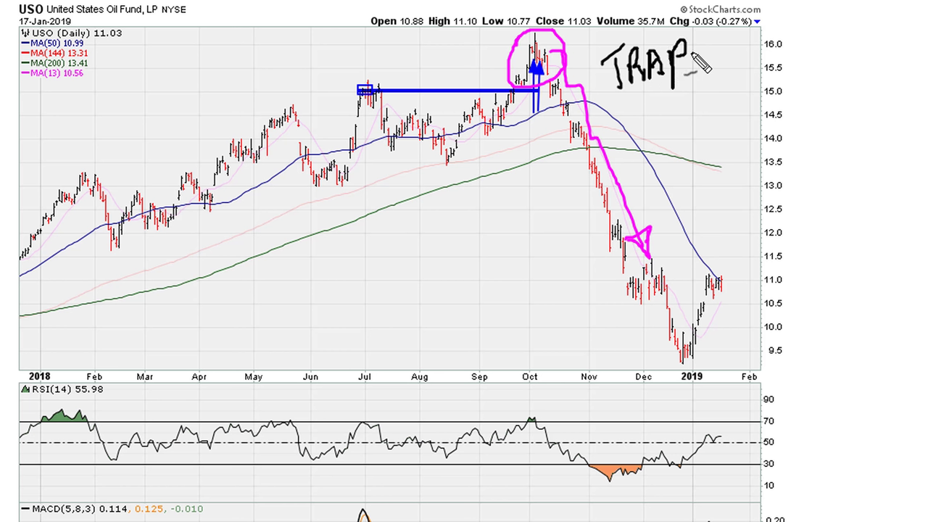
pyautogui.moveTo(698, 42); pyautogui.dragTo(696, 78)
pyautogui.click(698, 84)
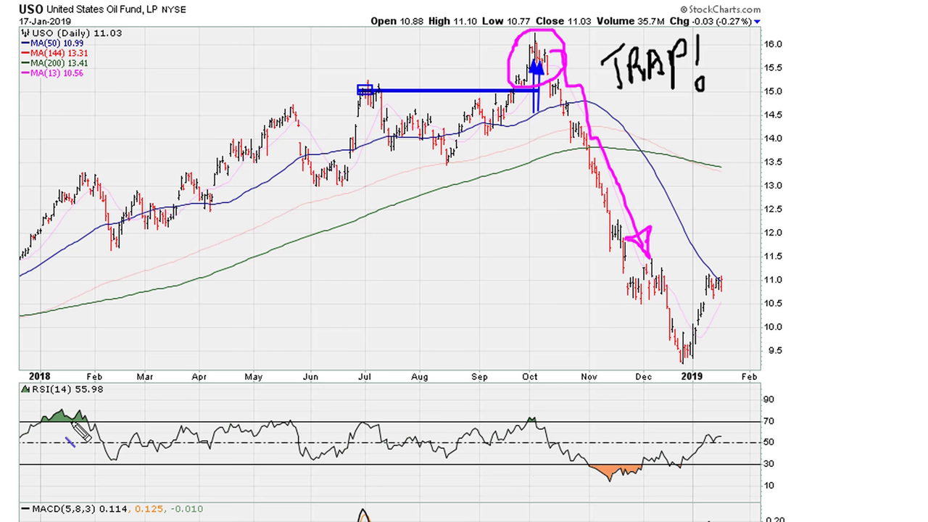
# Draw the blue RSI trendline from early 2018 and box its touches, including July and September
pyautogui.moveTo(61, 411); pyautogui.dragTo(516, 427)
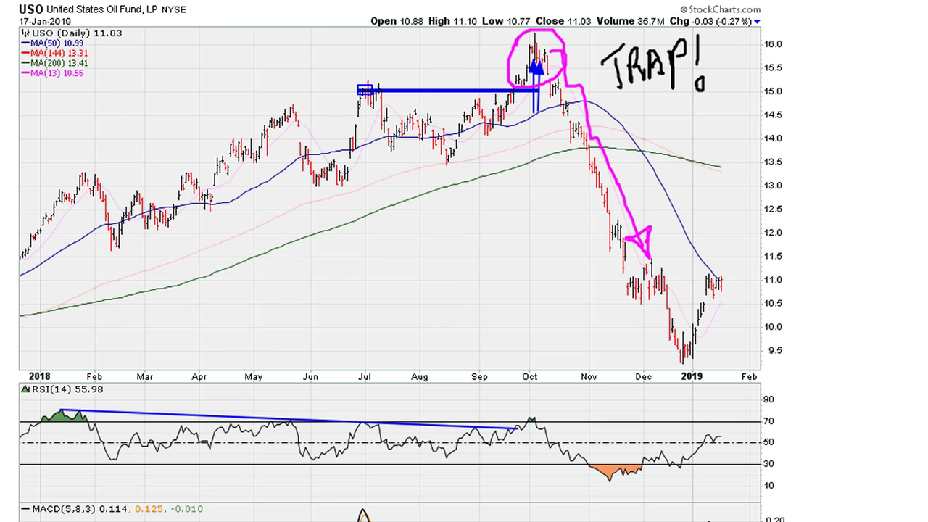
pyautogui.moveTo(56, 409); pyautogui.dragTo(87, 418)
pyautogui.moveTo(288, 418); pyautogui.dragTo(295, 427)
pyautogui.moveTo(365, 425); pyautogui.dragTo(382, 430)
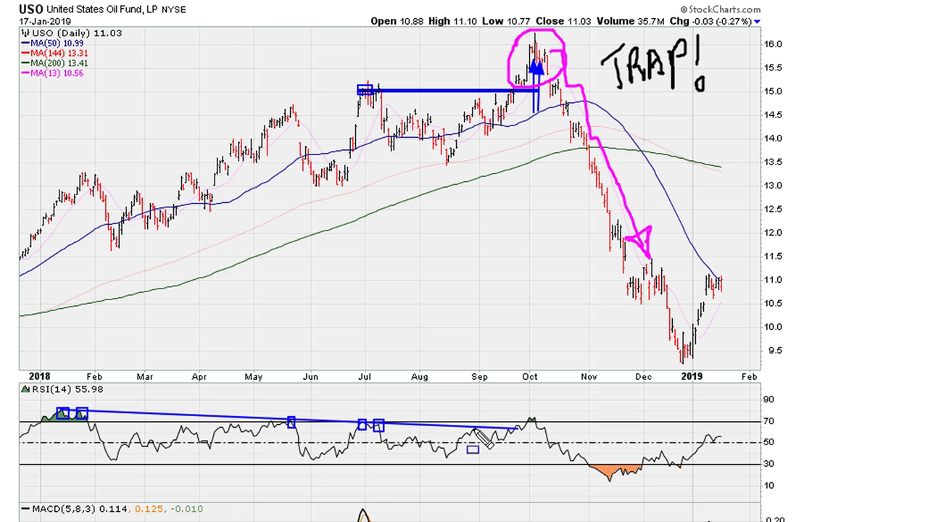
pyautogui.moveTo(471, 424); pyautogui.dragTo(509, 433)
# Add green arrows at the RSI break and price breakout, reinforce the trendline, and put a red square at its end
pyautogui.moveTo(488, 395); pyautogui.dragTo(513, 427)
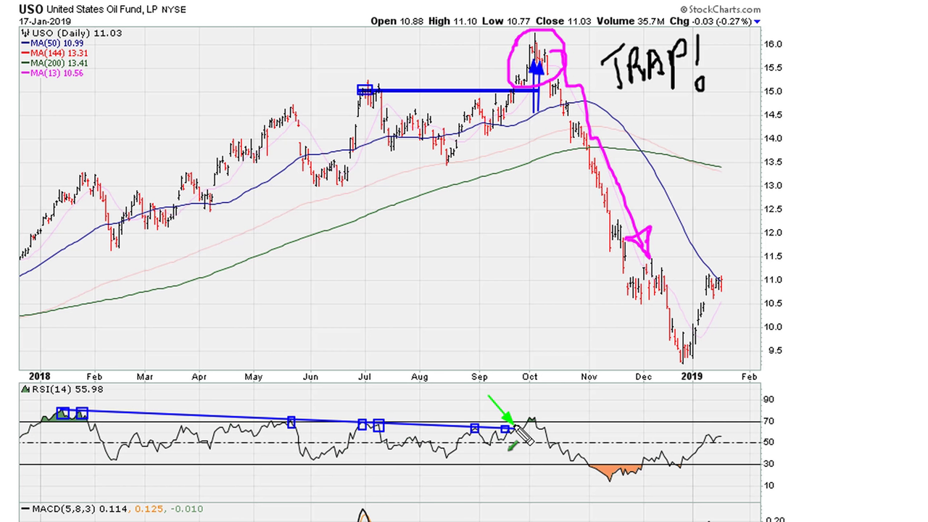
pyautogui.moveTo(488, 61); pyautogui.dragTo(516, 82)
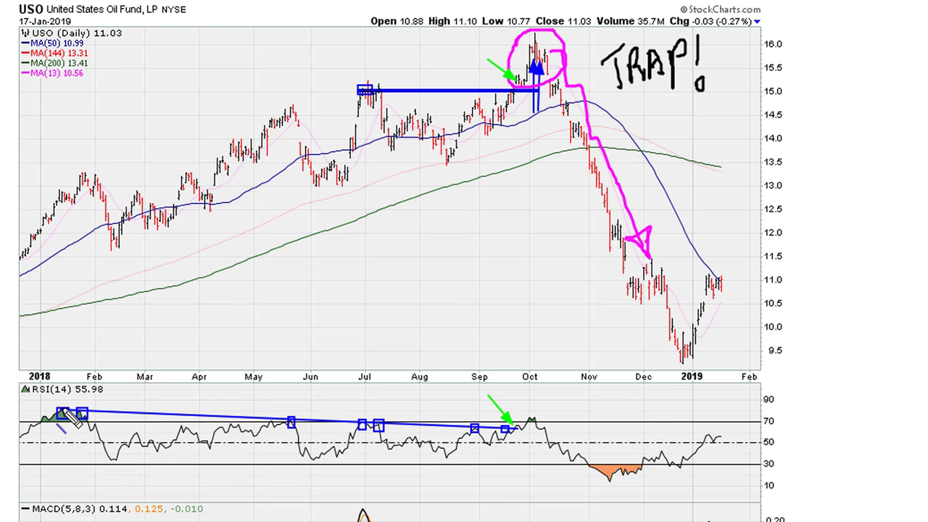
pyautogui.moveTo(61, 408)
pyautogui.mouseDown()
pyautogui.moveTo(480, 408)
pyautogui.moveTo(611, 428)
pyautogui.moveTo(552, 430)
pyautogui.mouseUp()
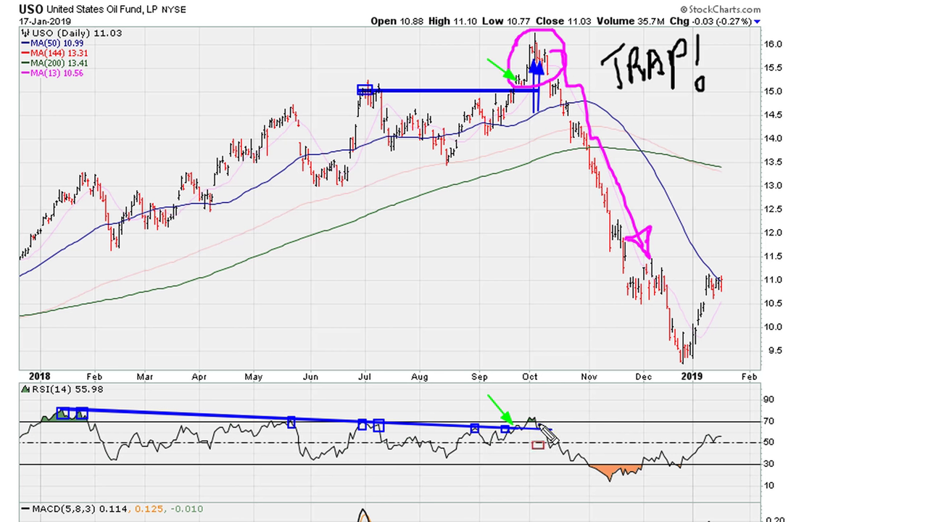
pyautogui.click(545, 431)
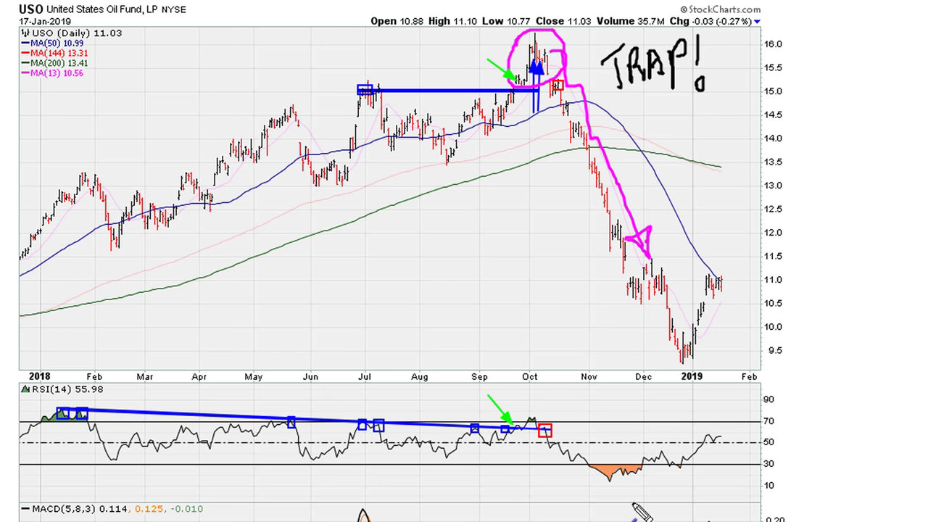
# Draw red arrows at the RSI red square and the October bars, thickening the square
pyautogui.moveTo(569, 399); pyautogui.dragTo(548, 425)
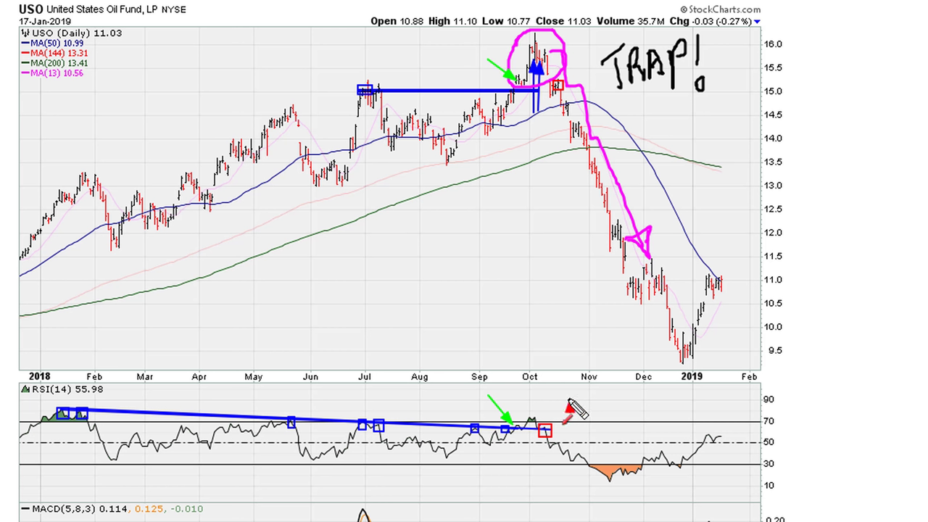
pyautogui.moveTo(572, 45); pyautogui.dragTo(561, 73)
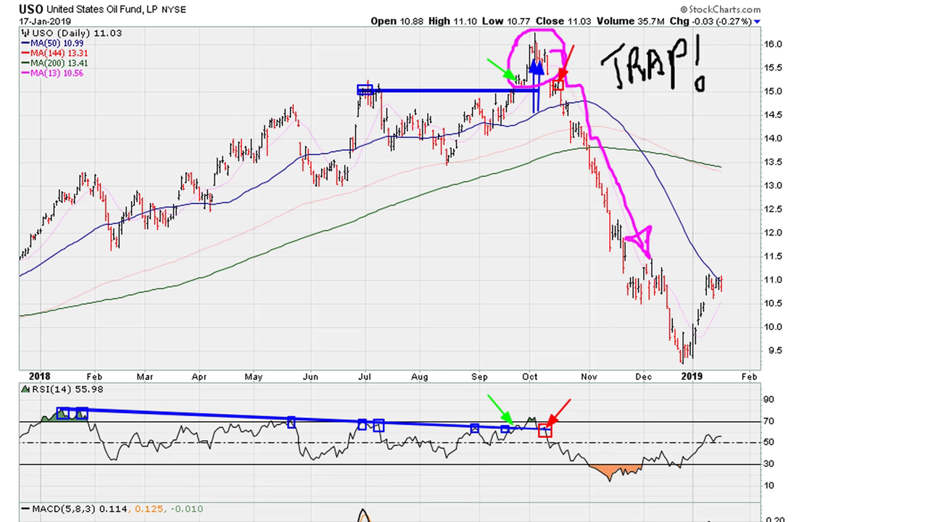
pyautogui.moveTo(538, 425)
pyautogui.mouseDown()
pyautogui.moveTo(552, 427)
pyautogui.moveTo(539, 439)
pyautogui.moveTo(550, 439)
pyautogui.mouseUp()
# Box the October peak bars in red, extend the RSI trendline to the right edge, and arrow the recent crossing
pyautogui.moveTo(550, 63)
pyautogui.mouseDown()
pyautogui.moveTo(539, 49)
pyautogui.moveTo(564, 54)
pyautogui.mouseUp()
pyautogui.moveTo(544, 429); pyautogui.dragTo(767, 440)
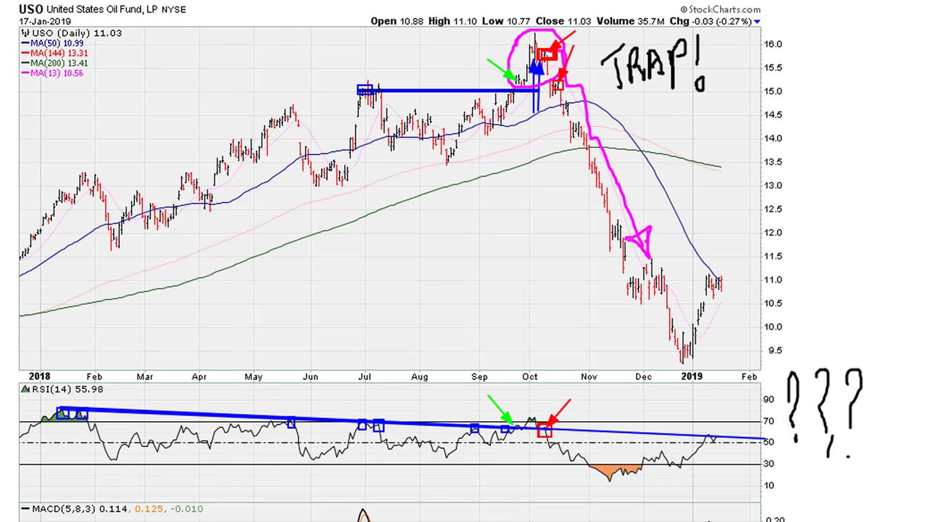
pyautogui.moveTo(737, 398)
pyautogui.mouseDown()
pyautogui.moveTo(722, 430)
pyautogui.moveTo(707, 428)
pyautogui.mouseUp()
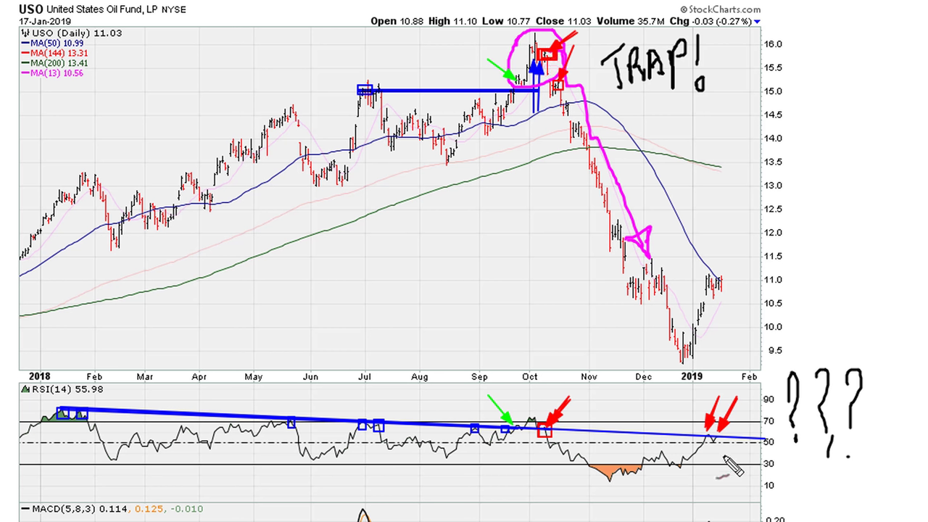
# Sketch a red arrow toward RSI 10, mark the October bar in black, and circle the October RSI peak
pyautogui.moveTo(723, 444)
pyautogui.mouseDown()
pyautogui.moveTo(734, 487)
pyautogui.moveTo(742, 471)
pyautogui.mouseUp()
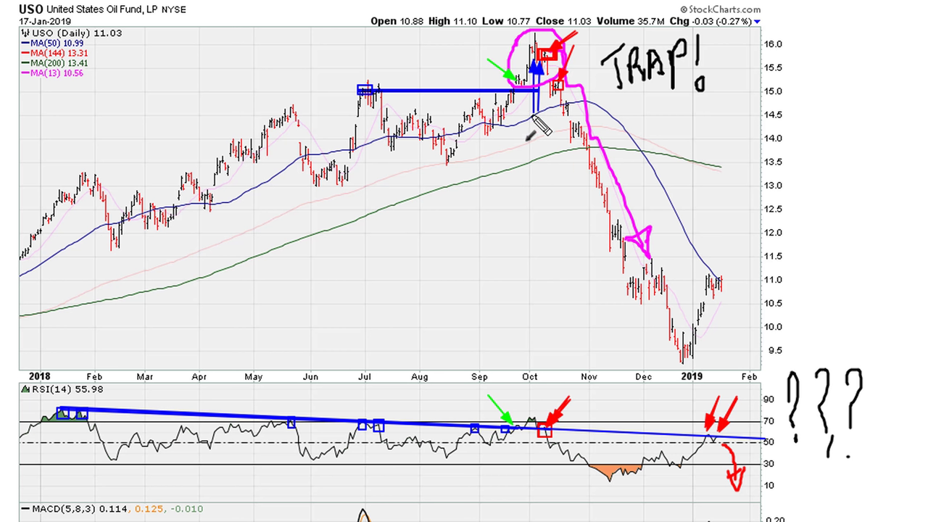
pyautogui.moveTo(534, 107)
pyautogui.mouseDown()
pyautogui.moveTo(534, 60)
pyautogui.moveTo(535, 120)
pyautogui.moveTo(540, 60)
pyautogui.mouseUp()
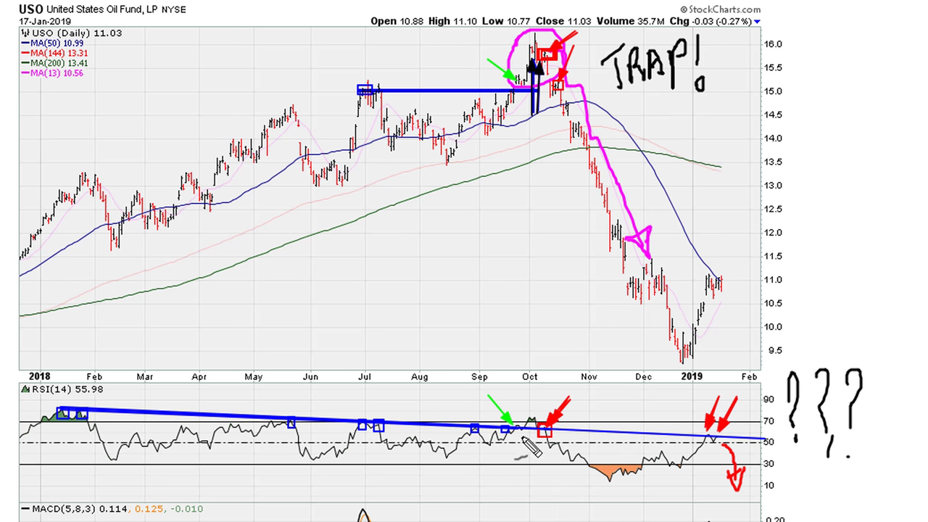
pyautogui.moveTo(516, 429)
pyautogui.mouseDown()
pyautogui.moveTo(520, 409)
pyautogui.moveTo(543, 405)
pyautogui.moveTo(551, 432)
pyautogui.mouseUp()
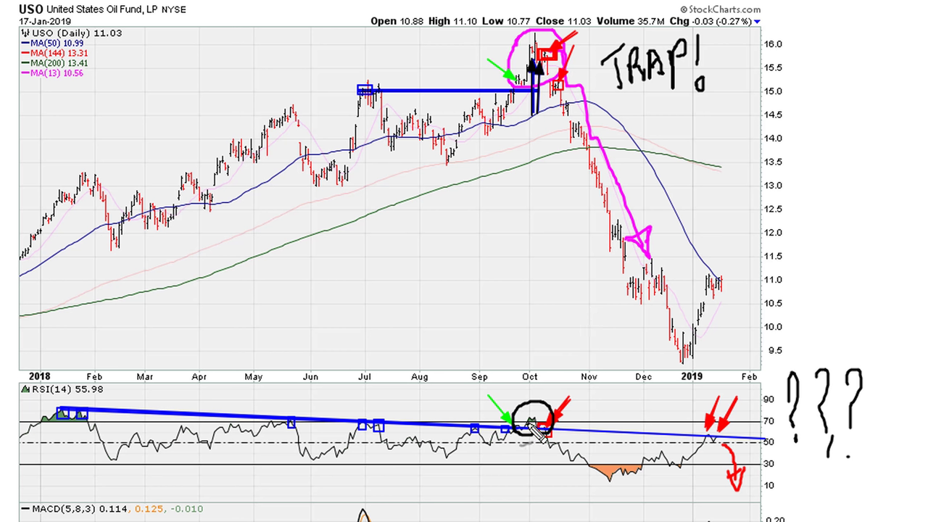
pyautogui.moveTo(532, 427)
pyautogui.mouseDown()
pyautogui.moveTo(555, 432)
pyautogui.moveTo(512, 428)
pyautogui.mouseUp()
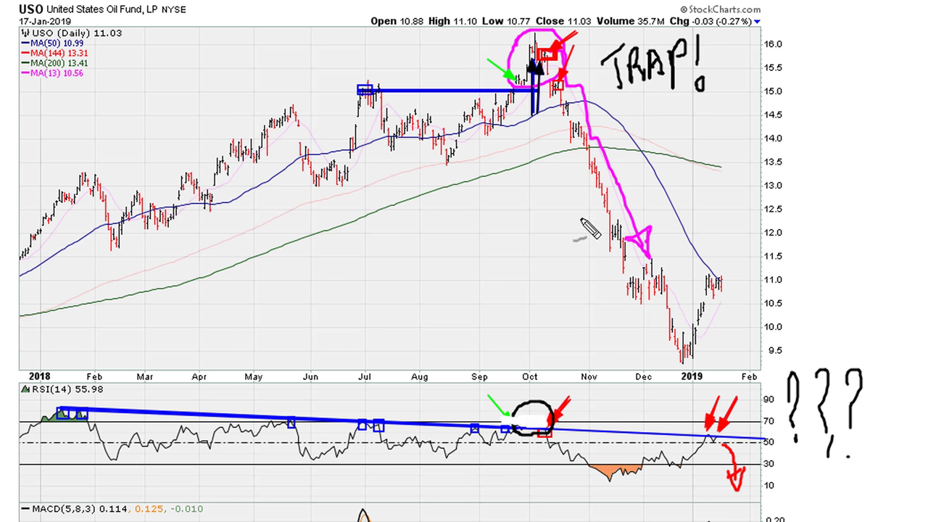
# Erase marks inside the magenta peak circle, then circle the latest candles near 11.0 and the recent RSI crossing
pyautogui.moveTo(535, 53)
pyautogui.mouseDown()
pyautogui.moveTo(550, 52)
pyautogui.moveTo(535, 83)
pyautogui.moveTo(552, 78)
pyautogui.mouseUp()
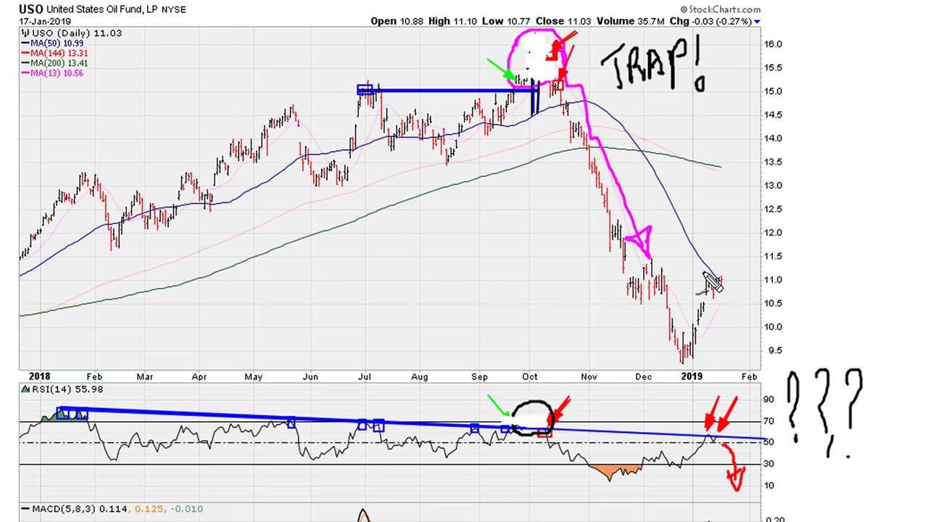
pyautogui.moveTo(702, 270)
pyautogui.mouseDown()
pyautogui.moveTo(721, 273)
pyautogui.moveTo(725, 288)
pyautogui.moveTo(701, 293)
pyautogui.moveTo(714, 267)
pyautogui.mouseUp()
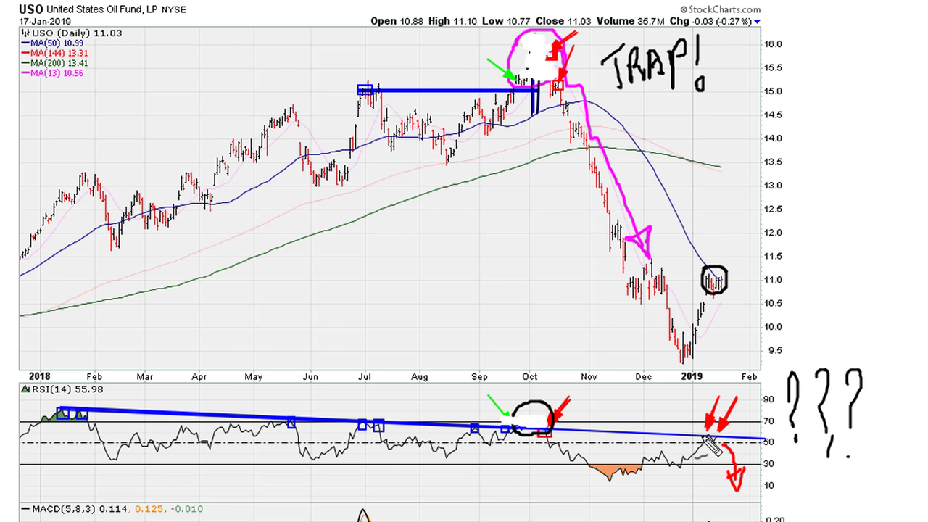
pyautogui.moveTo(701, 438)
pyautogui.mouseDown()
pyautogui.moveTo(728, 438)
pyautogui.moveTo(702, 445)
pyautogui.moveTo(710, 433)
pyautogui.mouseUp()
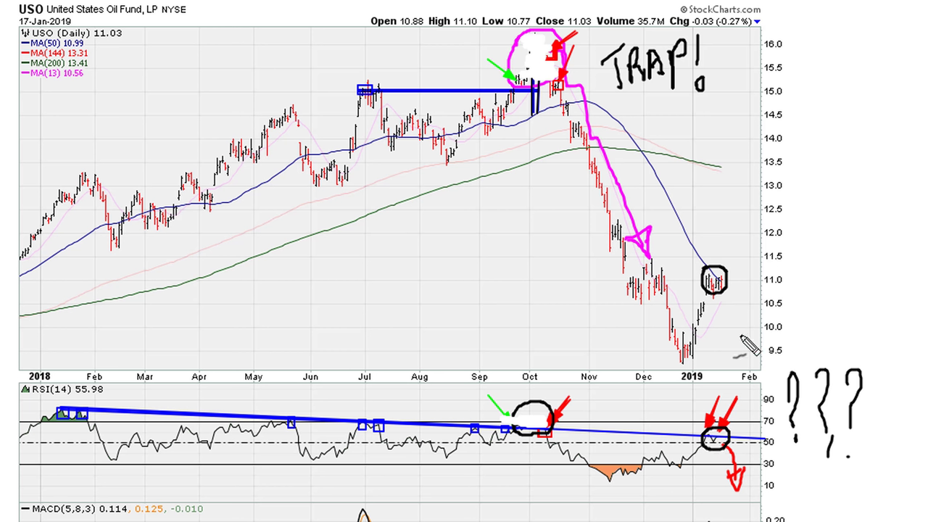